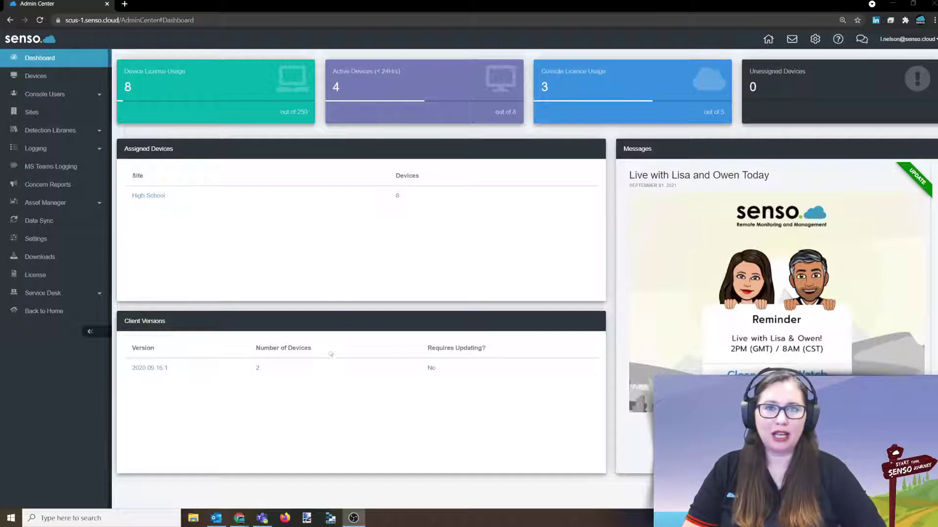
Expand Console Users in the sidebar to reveal its user management pages.
{"action": "left_click", "coordinate": [76, 95]}
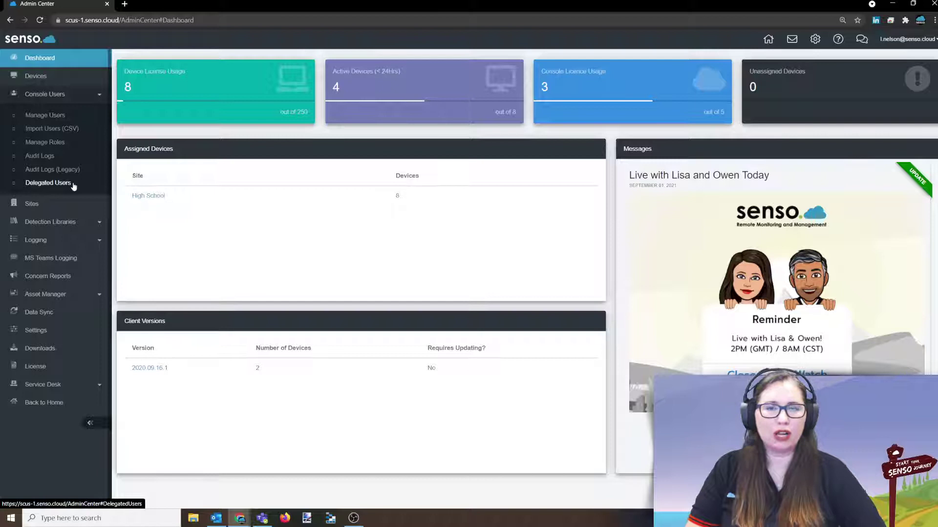
Open Manage Roles to list the organization's seven existing roles.
{"action": "left_click", "coordinate": [59, 143]}
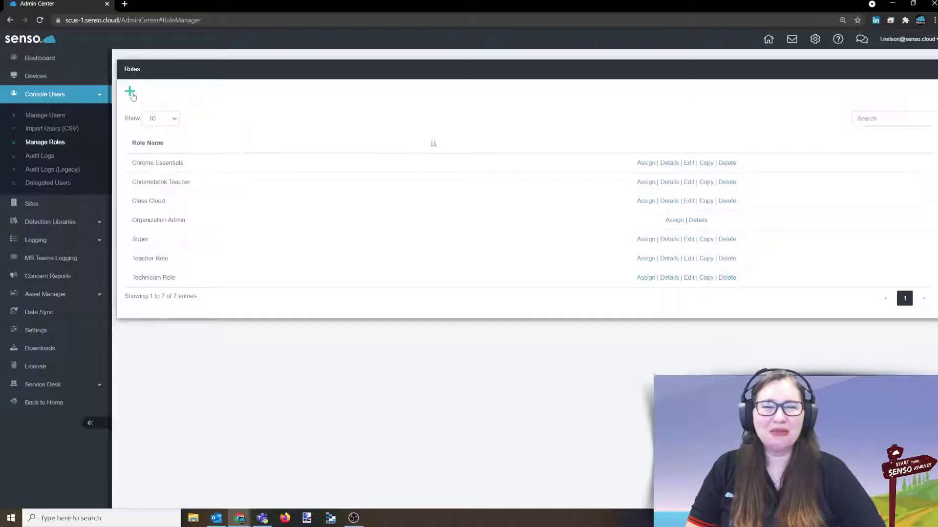
Add a new role and enter 'Test Role' as its name.
{"action": "left_click", "coordinate": [130, 93]}
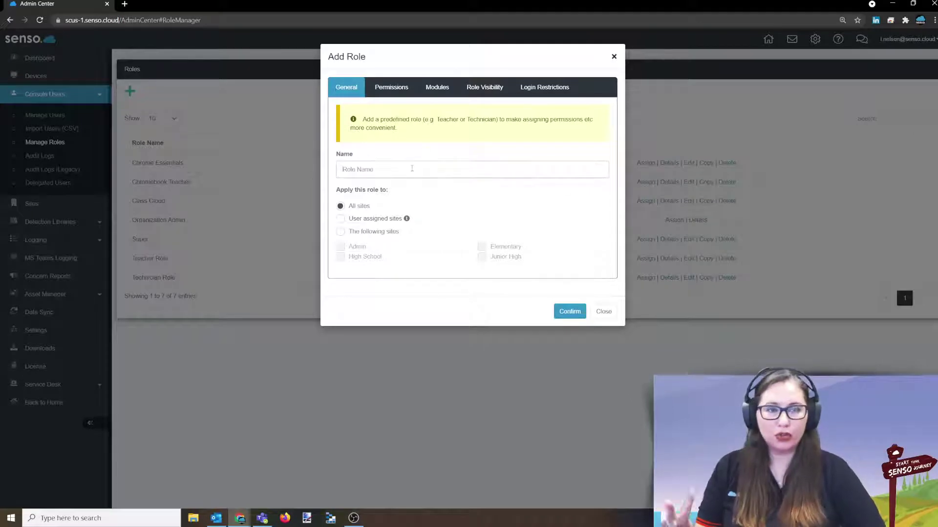
{"action": "left_click", "coordinate": [412, 169]}
{"action": "type", "text": "Test"}
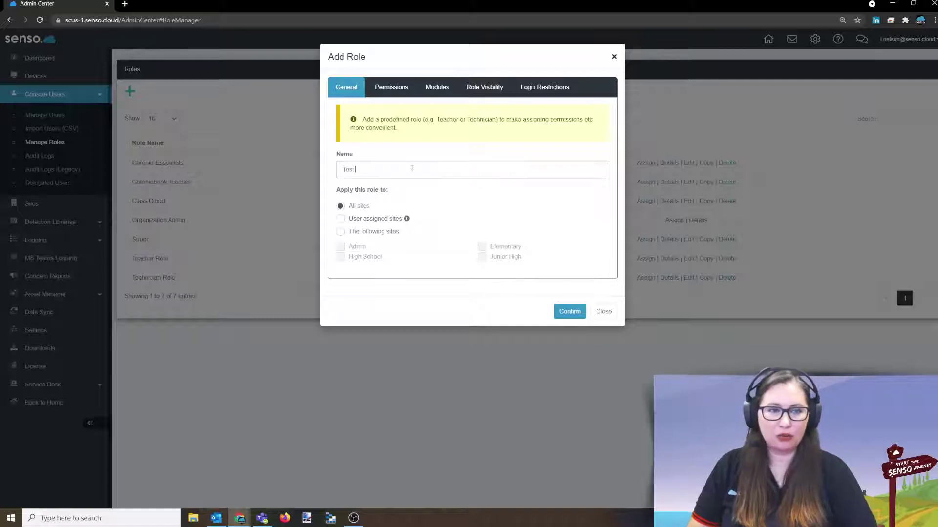
{"action": "type", "text": " Role"}
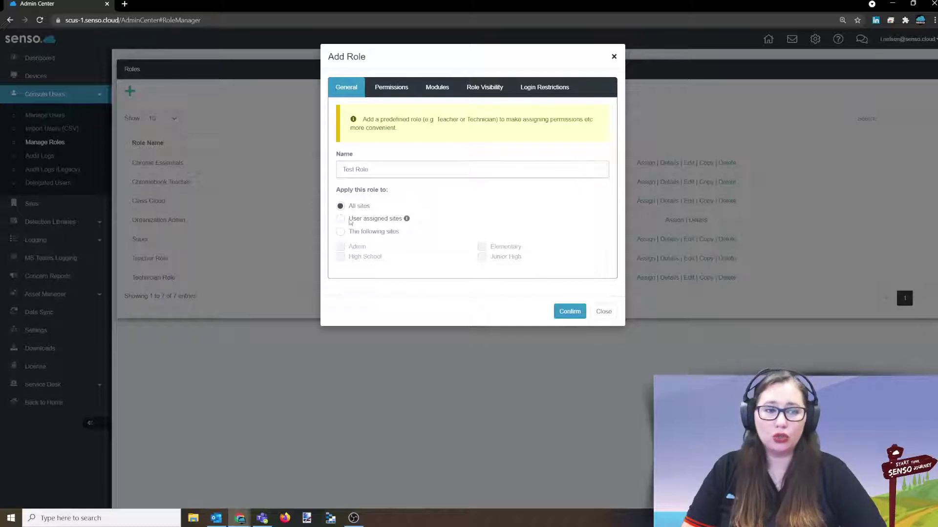
Set Test Role to apply to User assigned sites only.
{"action": "left_click", "coordinate": [340, 218]}
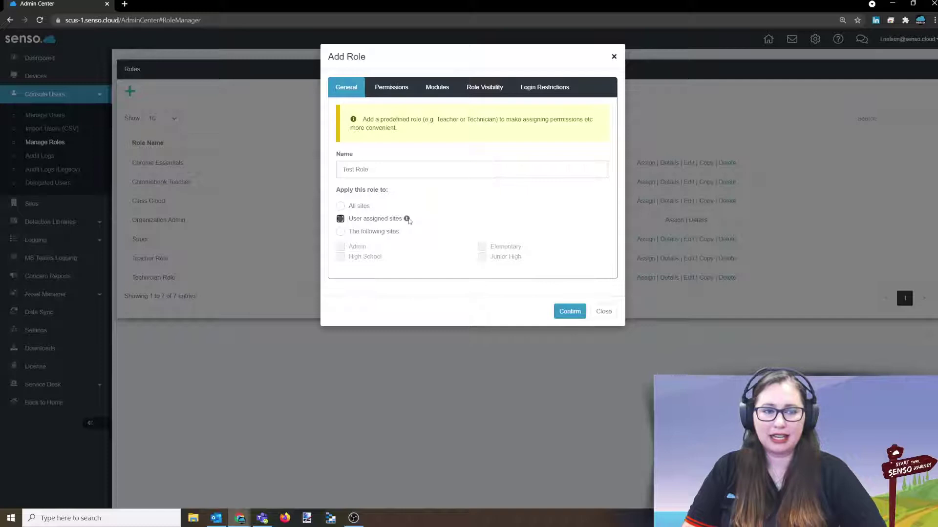
{"action": "mouse_move", "coordinate": [408, 220]}
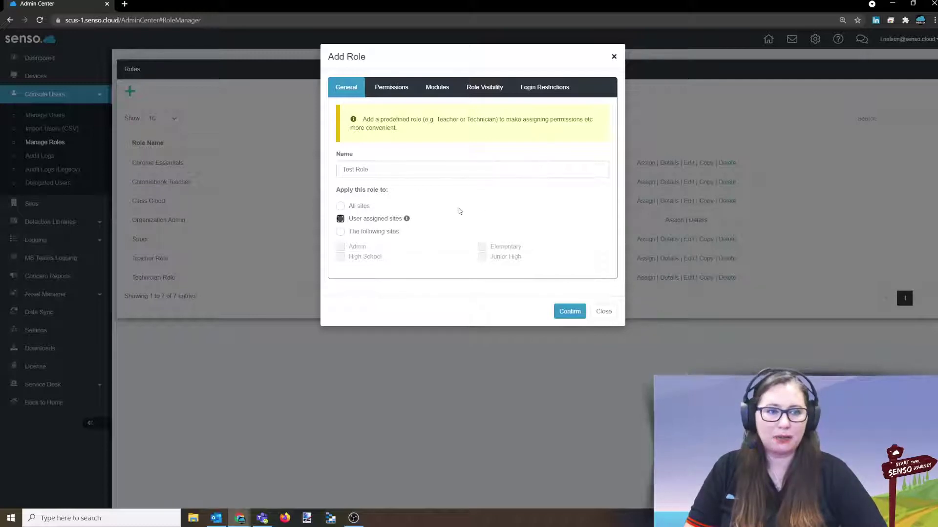
Apply the role to the following sites, offering Admin, Elementary, High School and Junior High.
{"action": "left_click", "coordinate": [340, 231]}
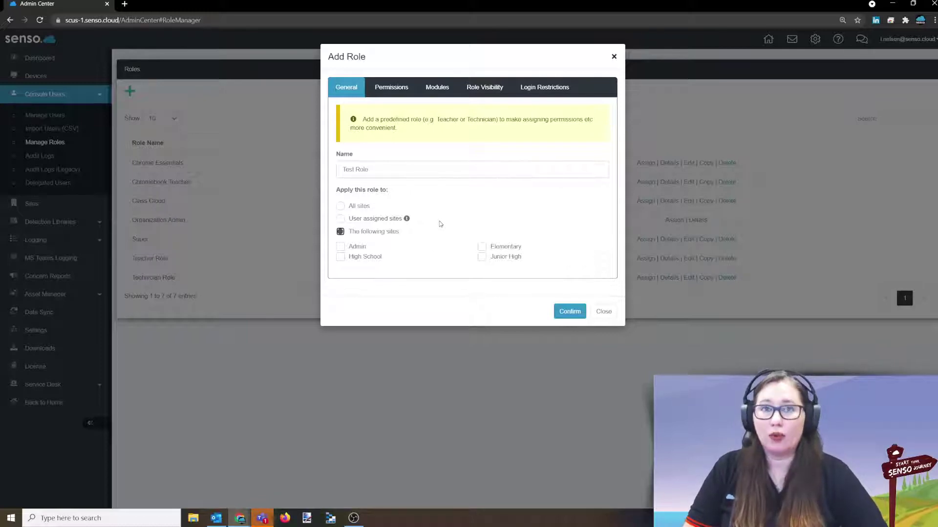
On Permissions, try Administration, View Admin Center and Edit Organization Settings, leaving all unchecked.
{"action": "left_click", "coordinate": [403, 93]}
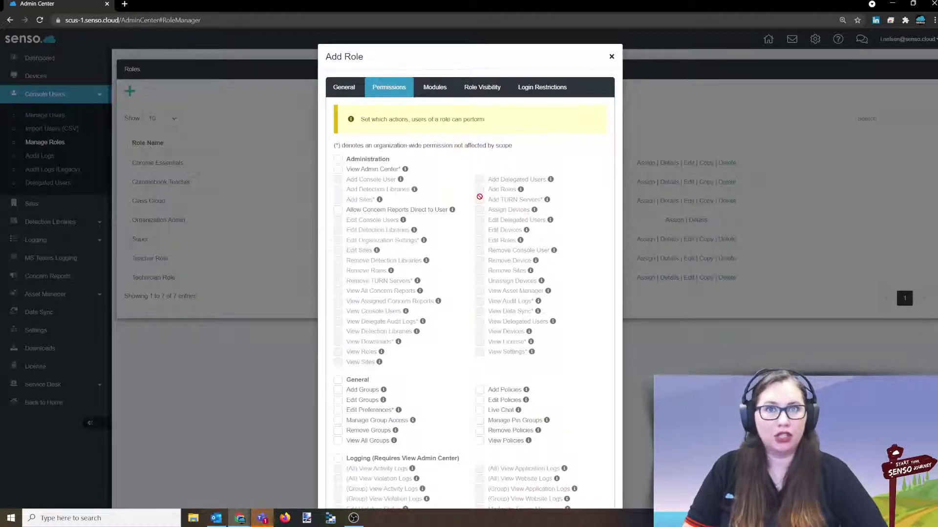
{"action": "scroll", "coordinate": [479, 197], "scroll_direction": "down", "scroll_amount": 5}
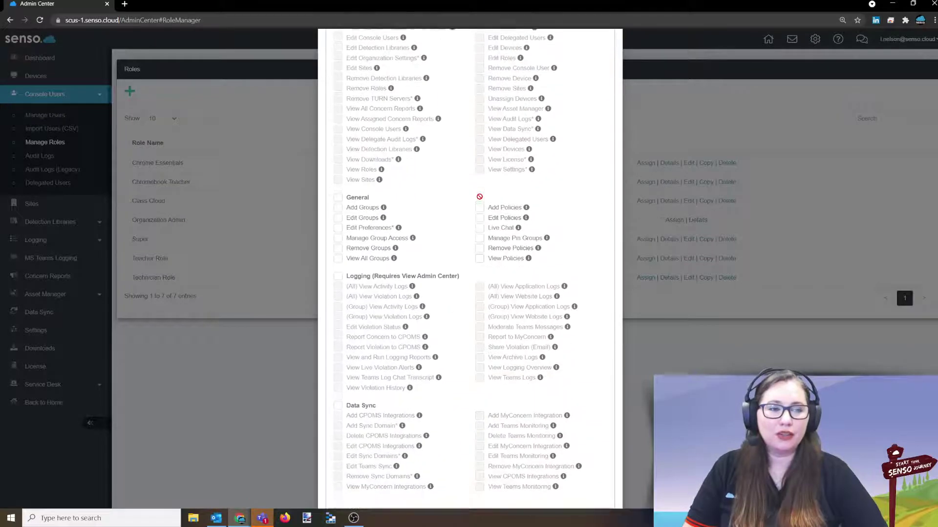
{"action": "scroll", "coordinate": [480, 197], "scroll_direction": "up", "scroll_amount": 4}
{"action": "scroll", "coordinate": [480, 197], "scroll_direction": "up", "scroll_amount": 1}
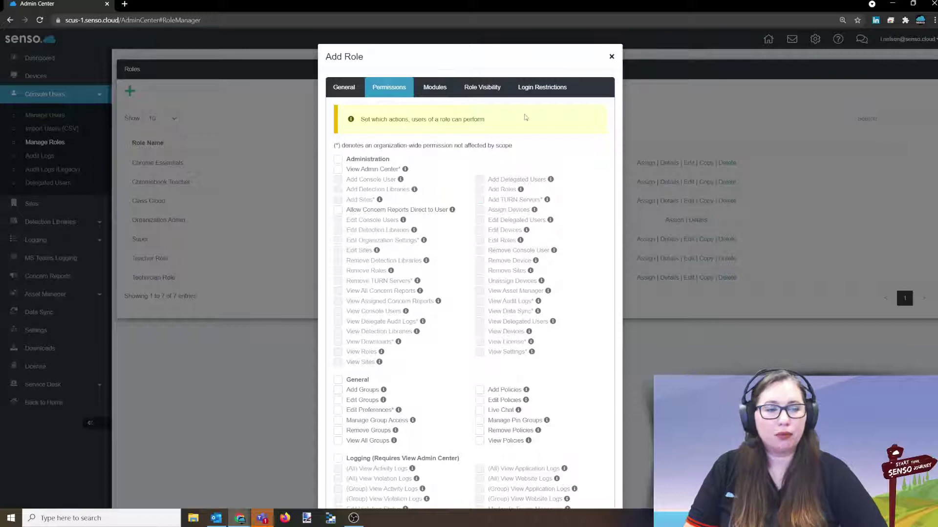
{"action": "left_click", "coordinate": [338, 160]}
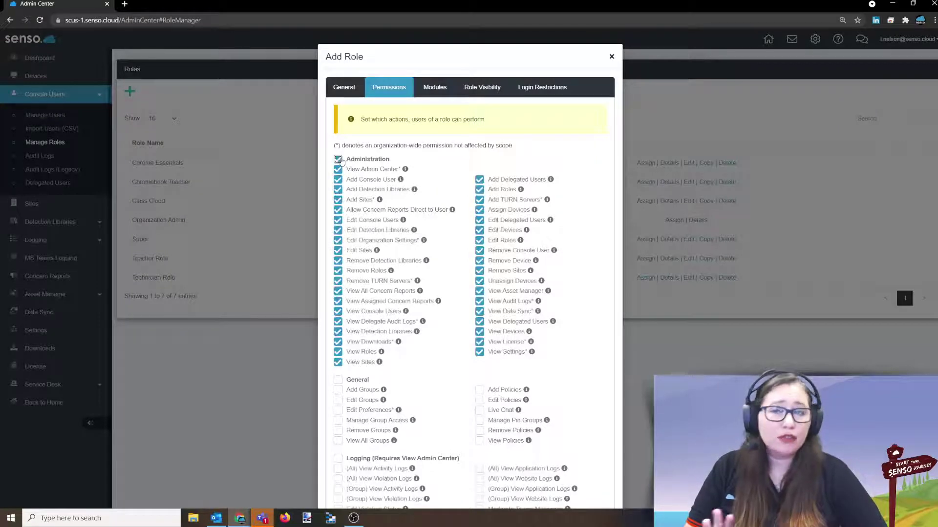
{"action": "left_click", "coordinate": [338, 160]}
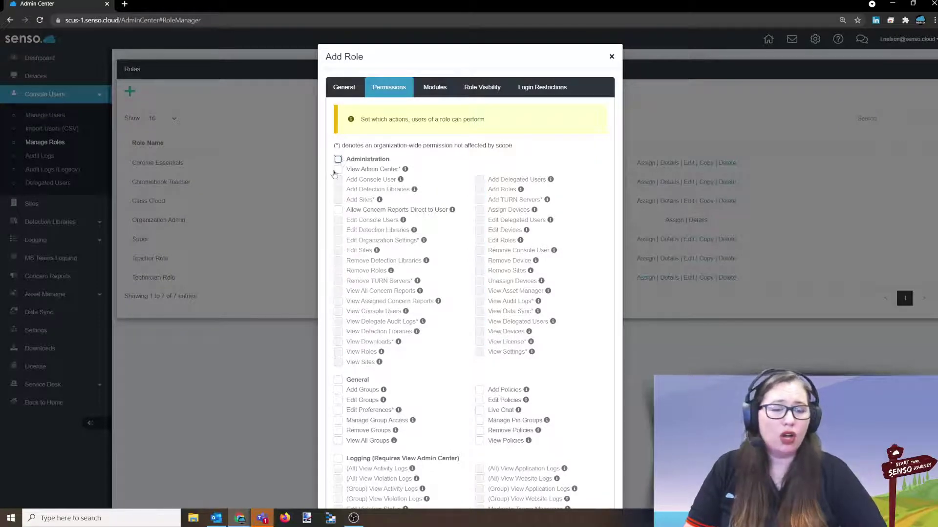
{"action": "left_click", "coordinate": [338, 159]}
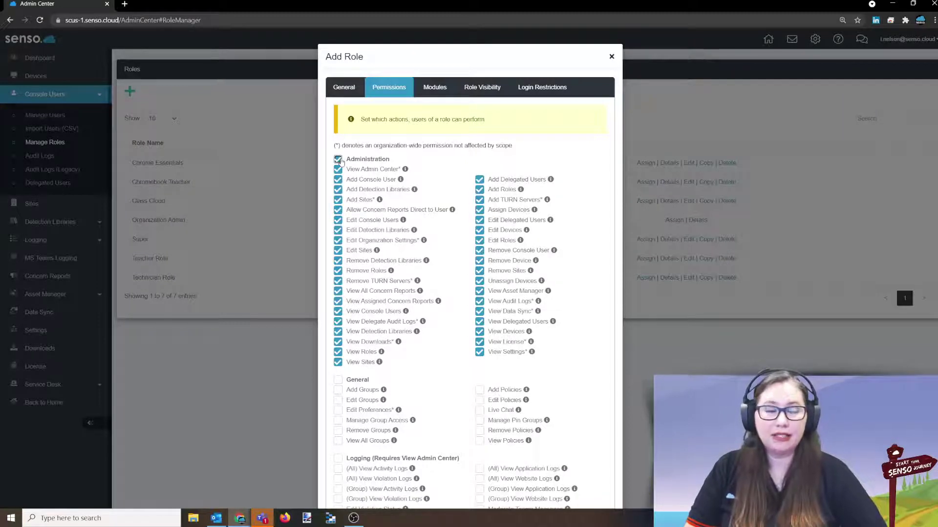
{"action": "left_click", "coordinate": [338, 160]}
{"action": "left_click", "coordinate": [338, 170]}
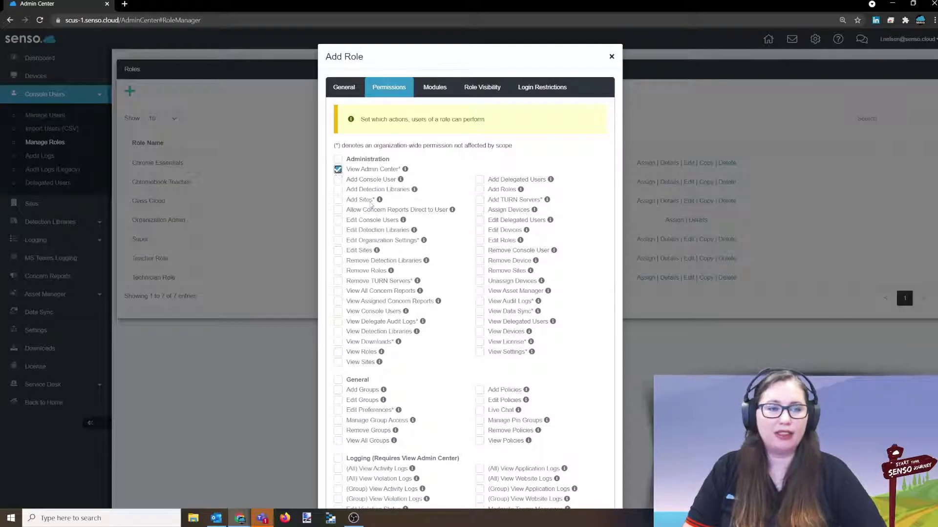
{"action": "left_click", "coordinate": [338, 240]}
{"action": "left_click", "coordinate": [338, 240]}
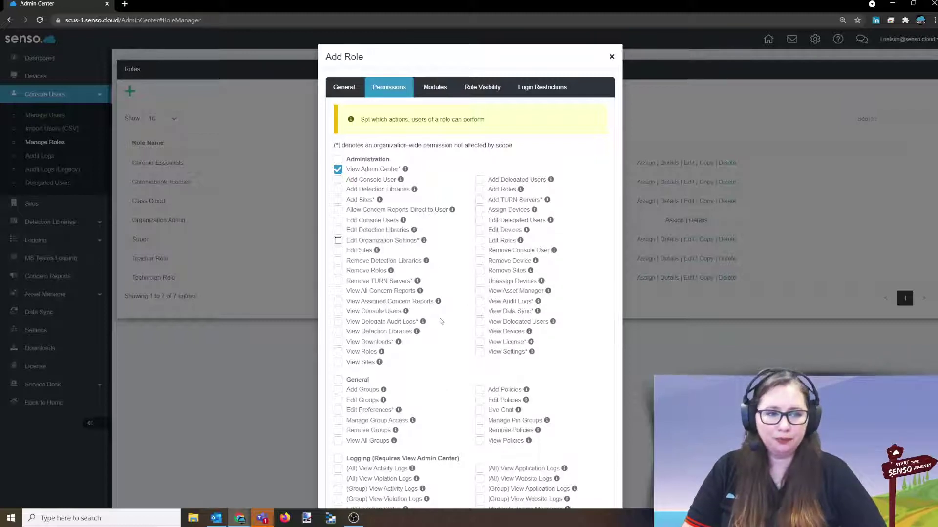
{"action": "left_click", "coordinate": [338, 169]}
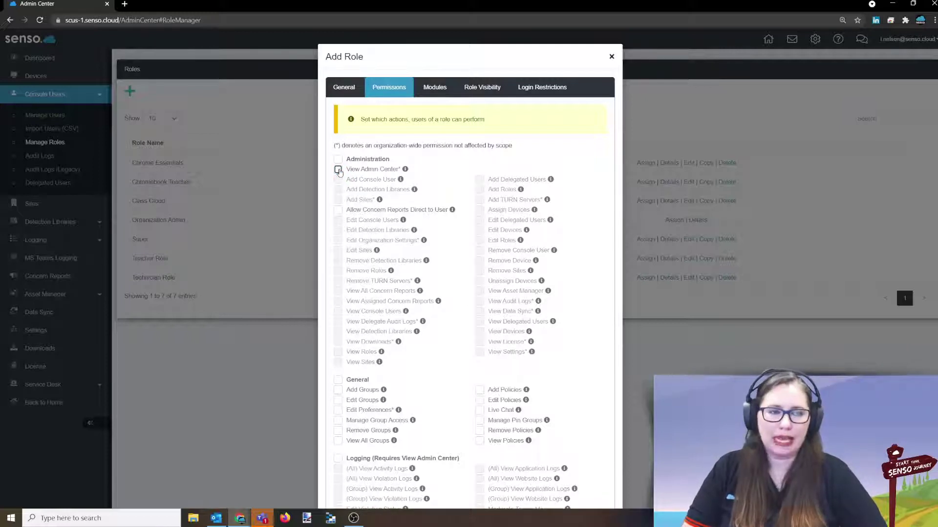
Include the Live Chat permission in the role.
{"action": "scroll", "coordinate": [431, 273], "scroll_direction": "down", "scroll_amount": 3}
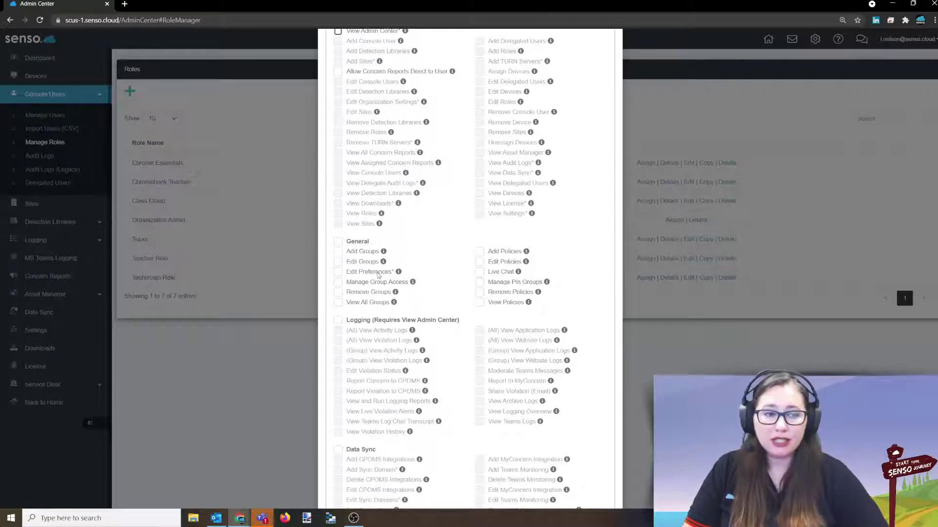
{"action": "mouse_move", "coordinate": [400, 273]}
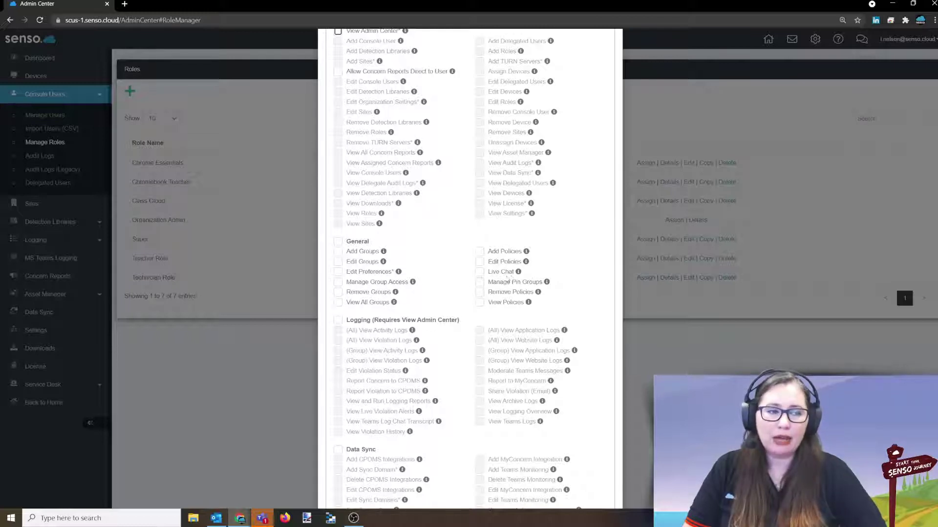
{"action": "left_click", "coordinate": [479, 272]}
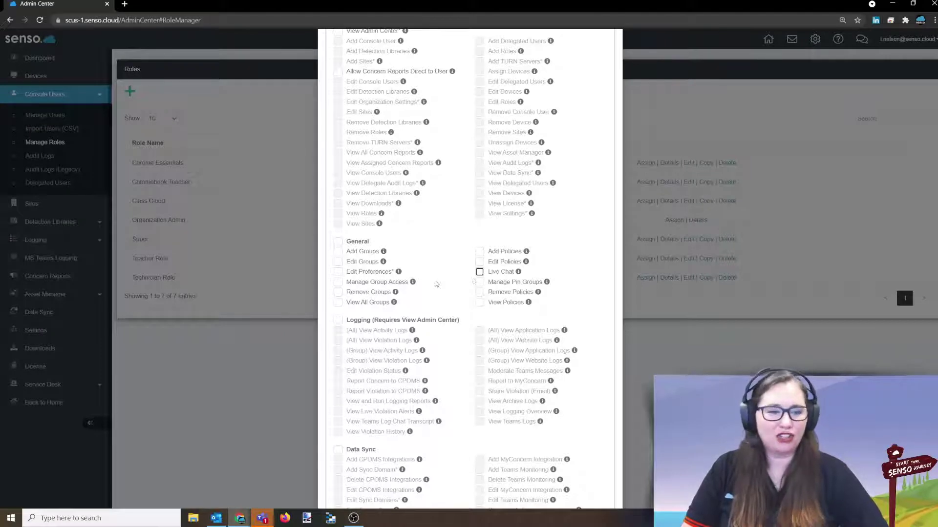
Toggle the Logging group on and off, leaving every Logging permission cleared.
{"action": "scroll", "coordinate": [474, 279], "scroll_direction": "down", "scroll_amount": 3}
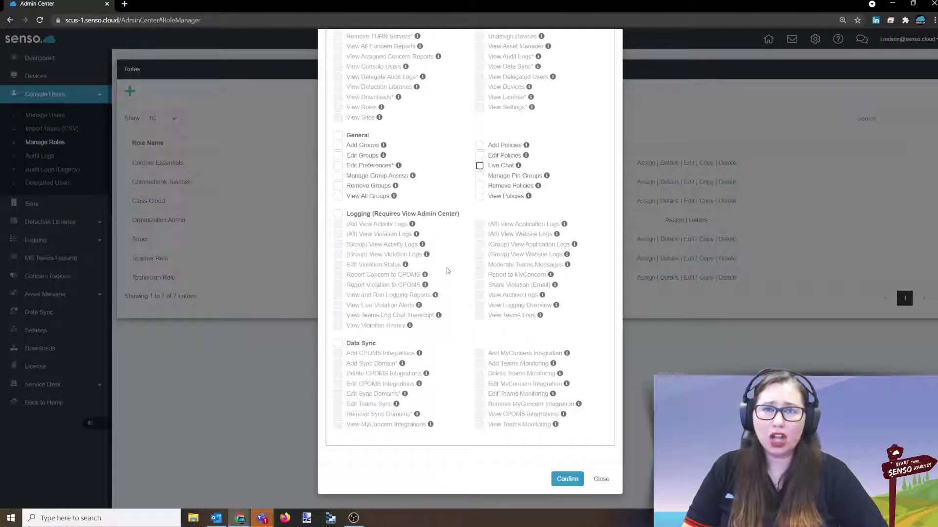
{"action": "left_click", "coordinate": [338, 214]}
{"action": "left_click", "coordinate": [337, 214]}
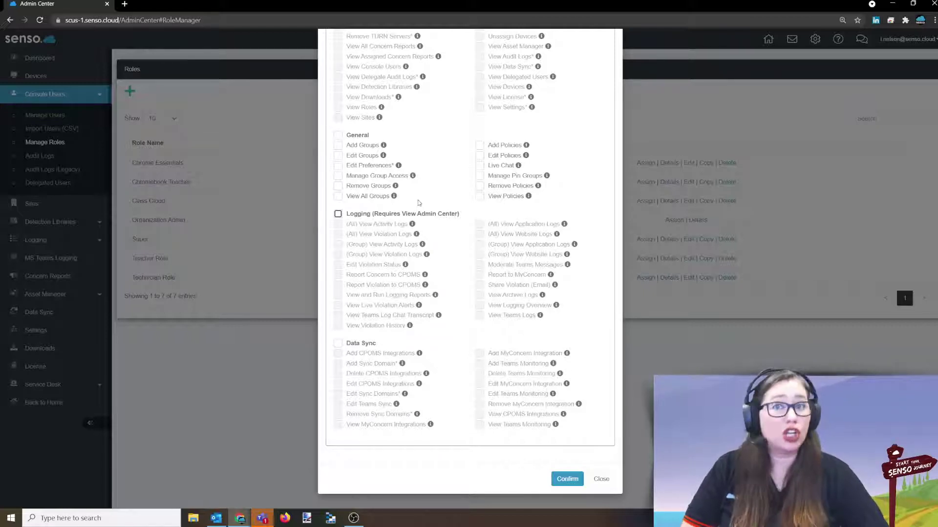
{"action": "left_click", "coordinate": [337, 213]}
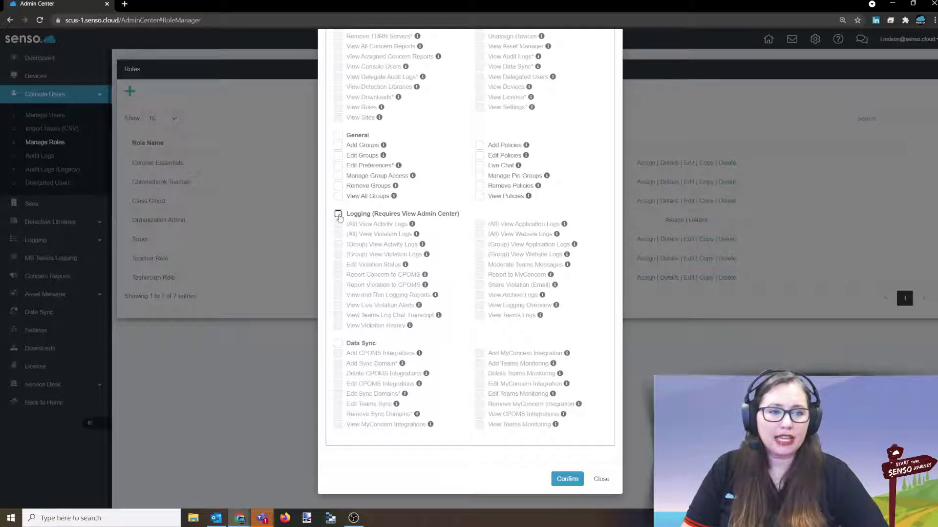
{"action": "scroll", "coordinate": [432, 215], "scroll_direction": "up", "scroll_amount": 3}
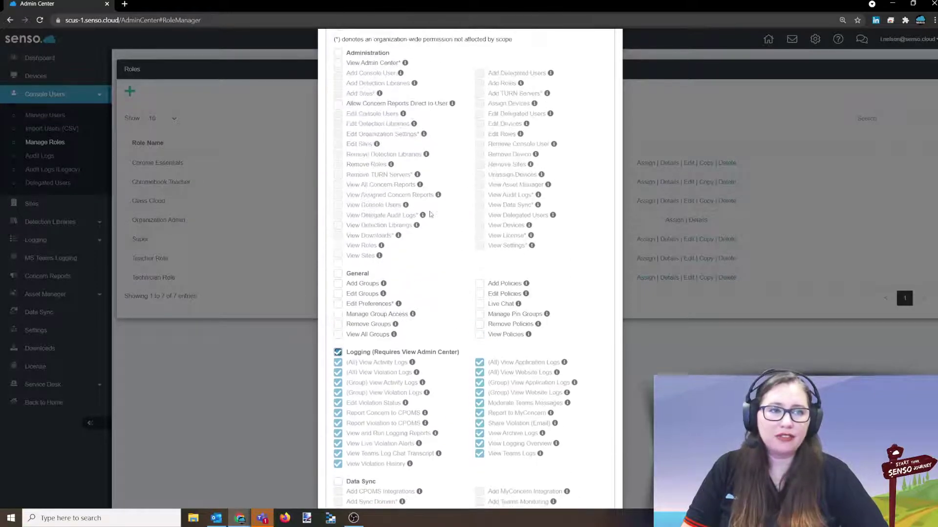
{"action": "scroll", "coordinate": [342, 146], "scroll_direction": "down", "scroll_amount": 3}
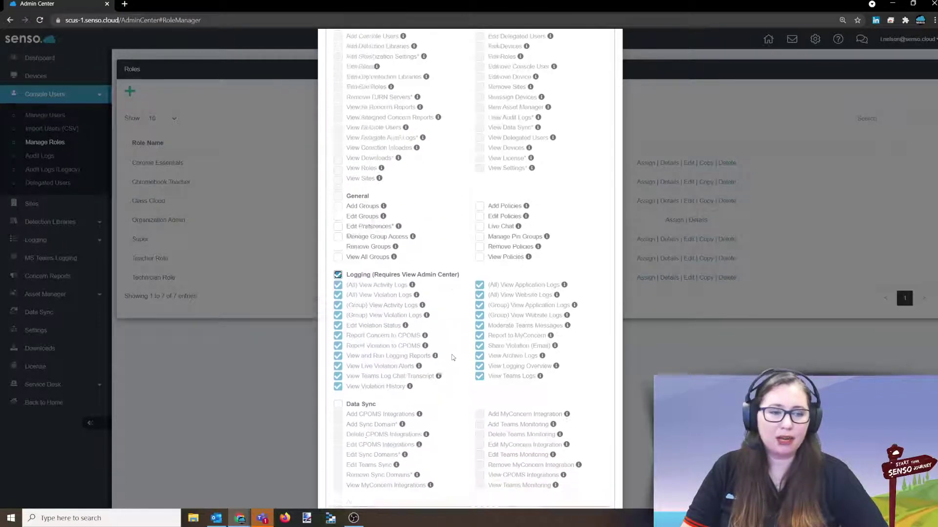
{"action": "left_click", "coordinate": [338, 214]}
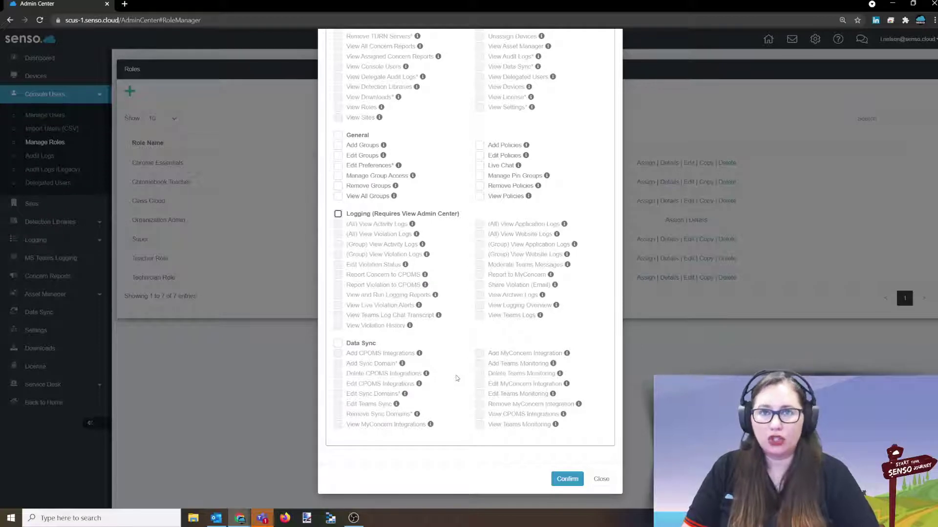
{"action": "scroll", "coordinate": [457, 379], "scroll_direction": "up", "scroll_amount": 5}
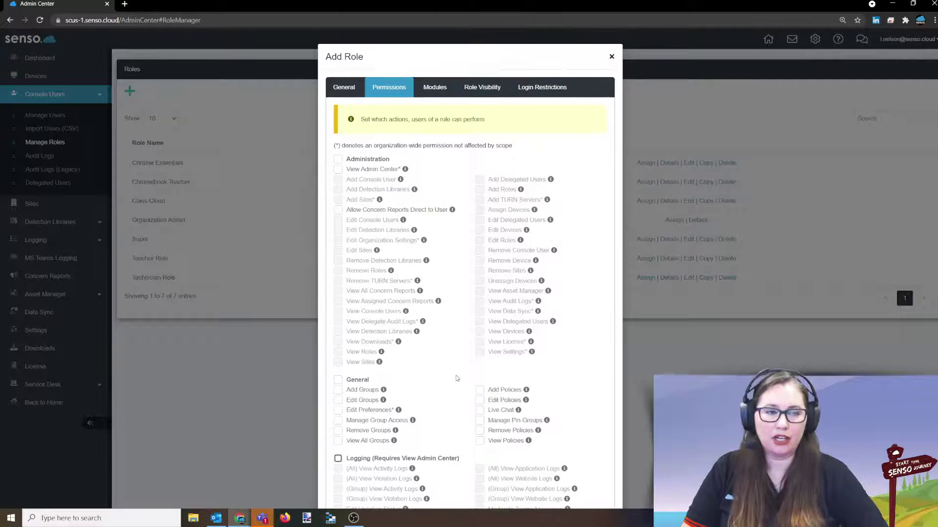
{"action": "scroll", "coordinate": [457, 378], "scroll_direction": "down", "scroll_amount": 5}
{"action": "scroll", "coordinate": [457, 378], "scroll_direction": "up", "scroll_amount": 5}
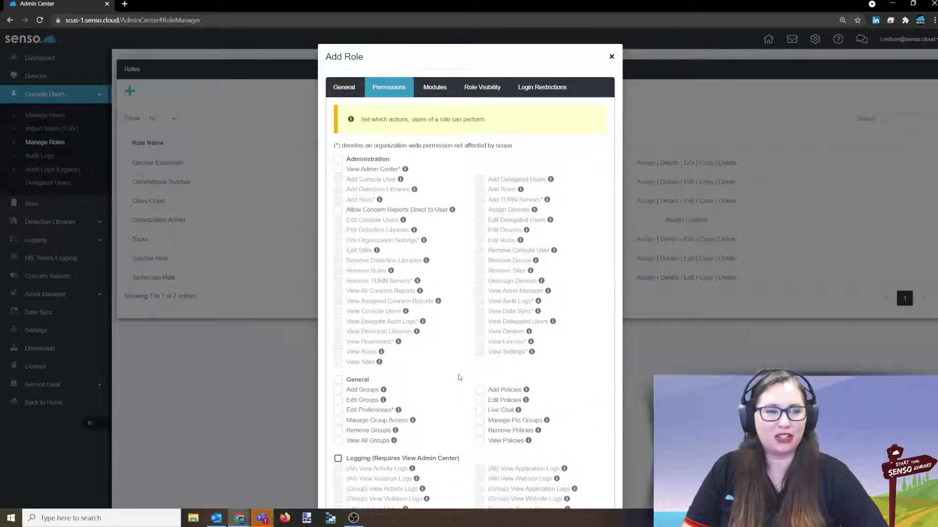
On the Modules list, select all modules and clear them again.
{"action": "left_click", "coordinate": [439, 89]}
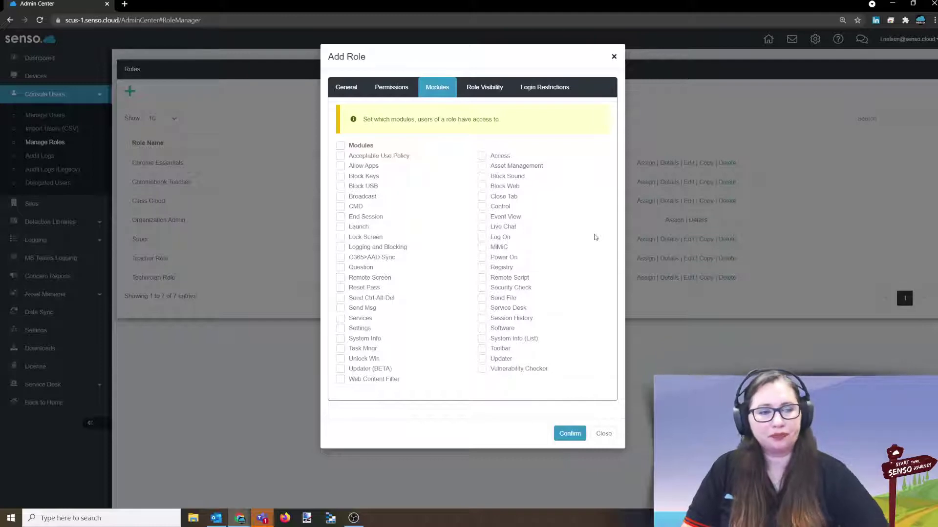
{"action": "left_click", "coordinate": [341, 146]}
{"action": "left_click", "coordinate": [341, 146]}
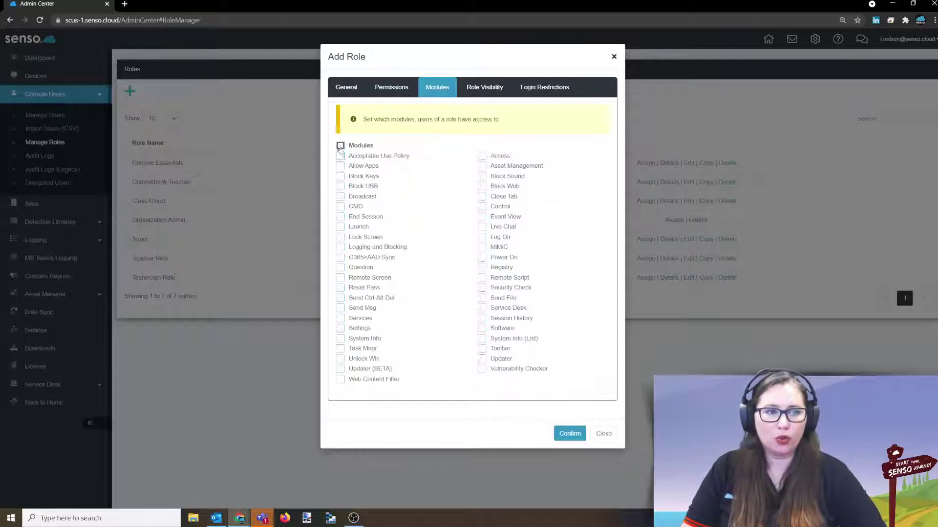
Tick Block Keys, CMD, Reset Pass, Settings, Block Sound and Power On, then clear all modules.
{"action": "left_click", "coordinate": [341, 177]}
{"action": "left_click", "coordinate": [340, 206]}
{"action": "left_click", "coordinate": [341, 288]}
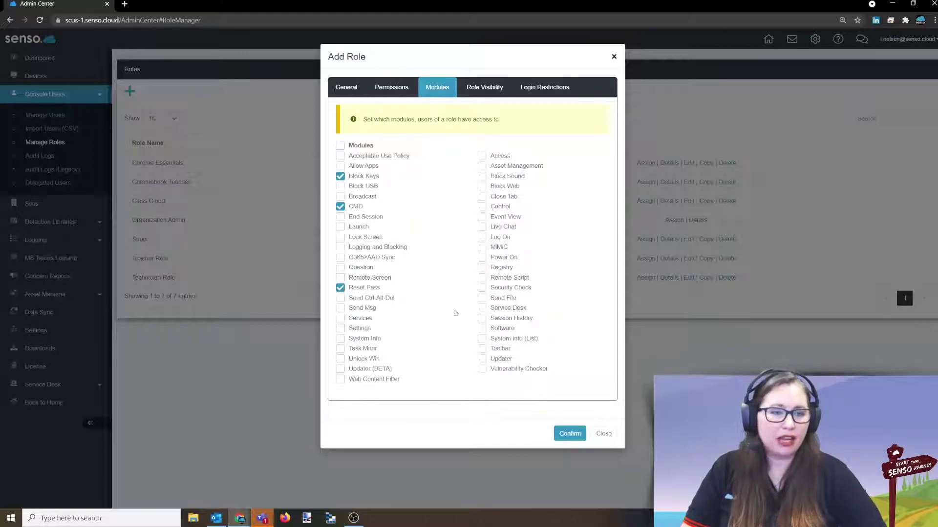
{"action": "left_click", "coordinate": [341, 328]}
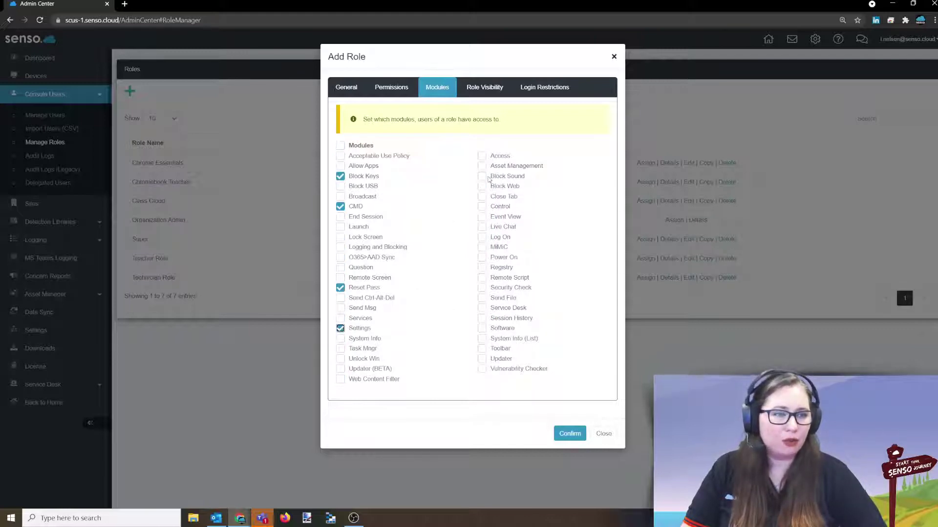
{"action": "left_click", "coordinate": [482, 176]}
{"action": "left_click", "coordinate": [481, 257]}
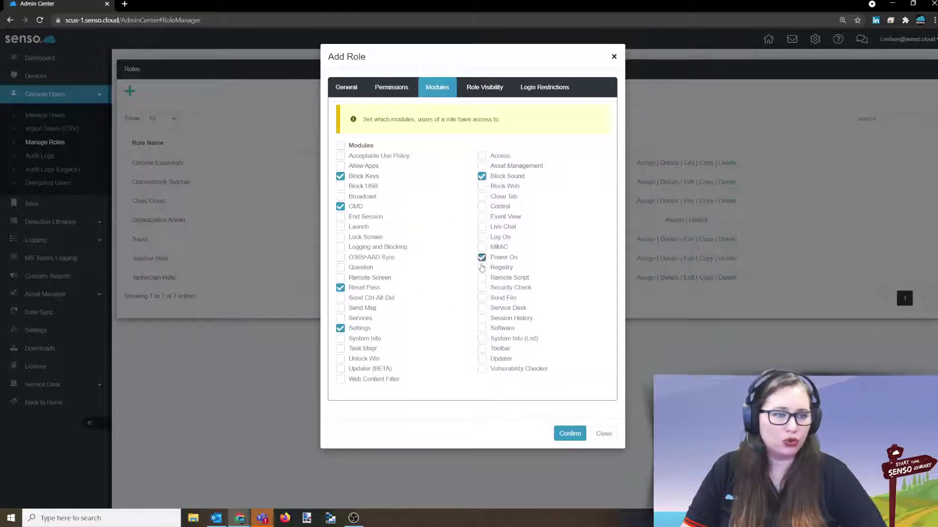
{"action": "double_click", "coordinate": [340, 145]}
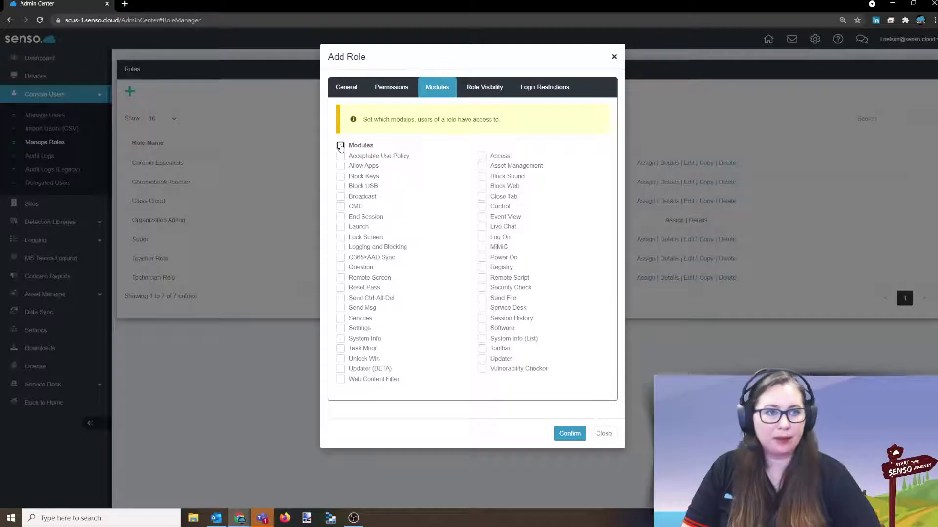
Show Role Visibility with Admin, Elementary, High School and Junior High unticked.
{"action": "left_click", "coordinate": [499, 86]}
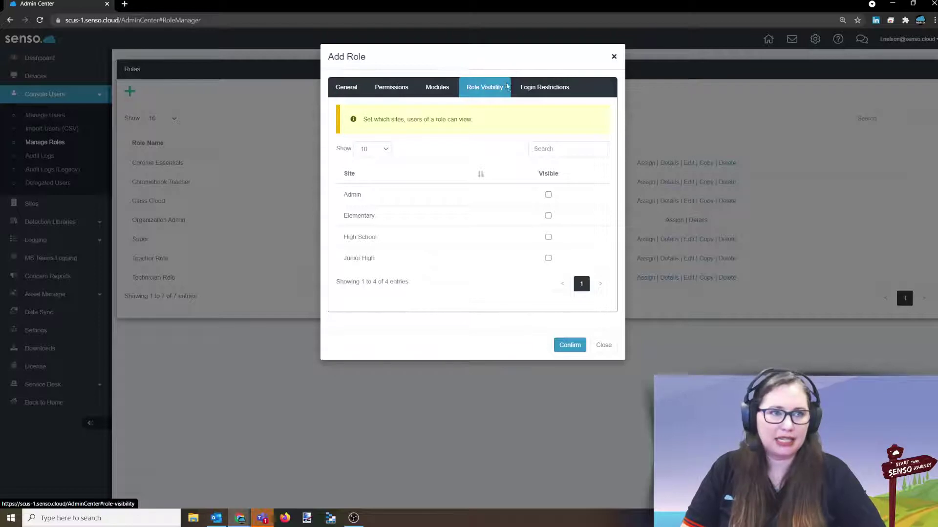
Show Login Restrictions: all days unticked, 12:00 AM–11:59 PM, no IP range.
{"action": "left_click", "coordinate": [547, 92]}
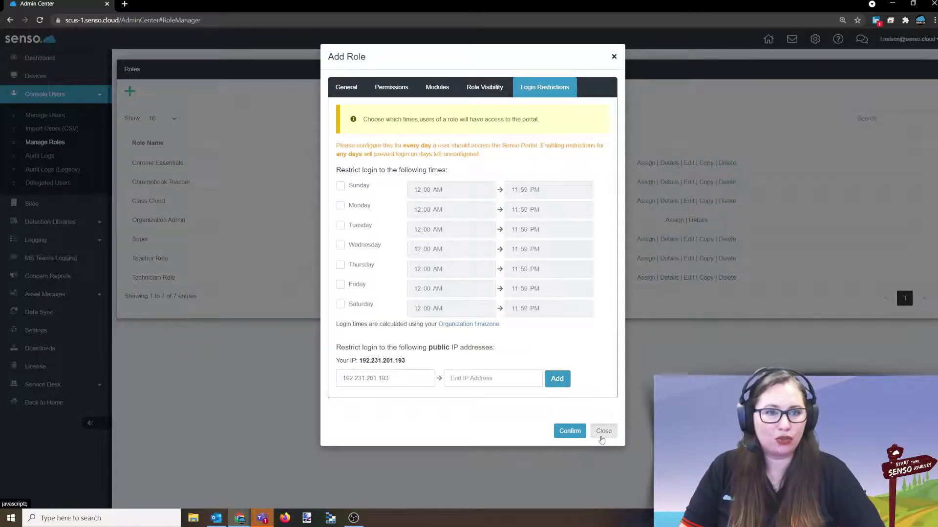
Dismiss the role, start a new console user without verification email, and view its alerts.
{"action": "left_click", "coordinate": [604, 431]}
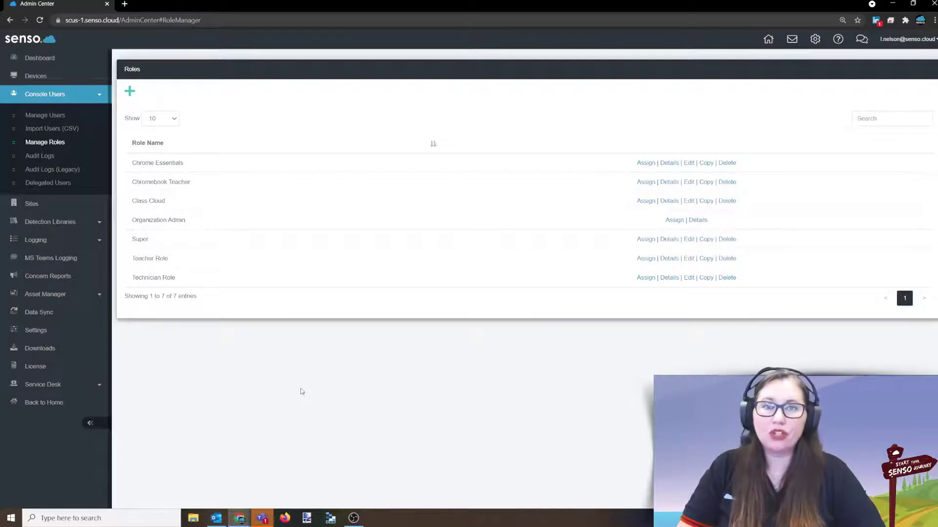
{"action": "left_click", "coordinate": [52, 118]}
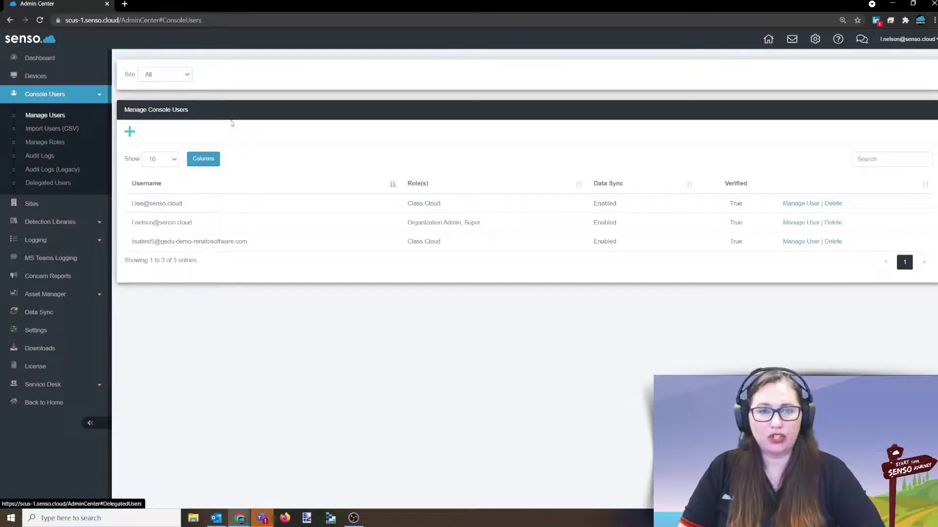
{"action": "left_click", "coordinate": [130, 133]}
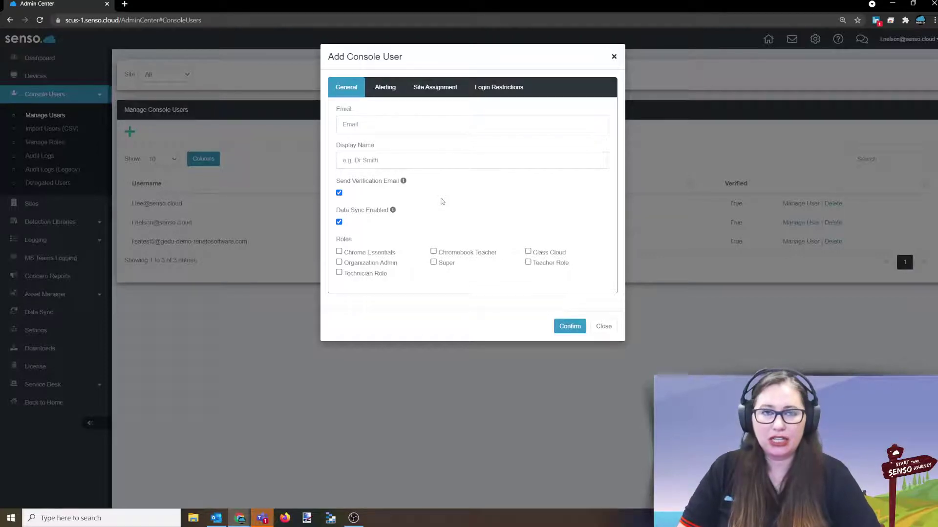
{"action": "left_click", "coordinate": [339, 194]}
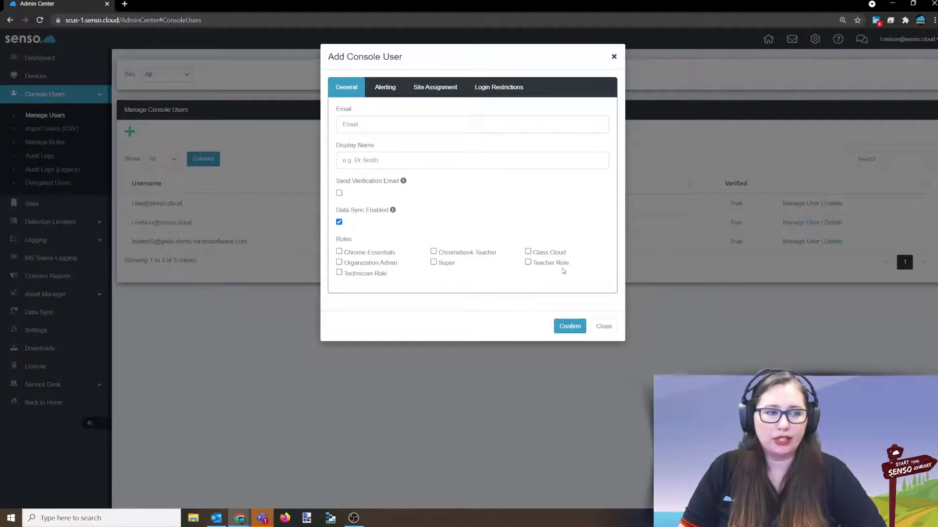
{"action": "left_click", "coordinate": [391, 89]}
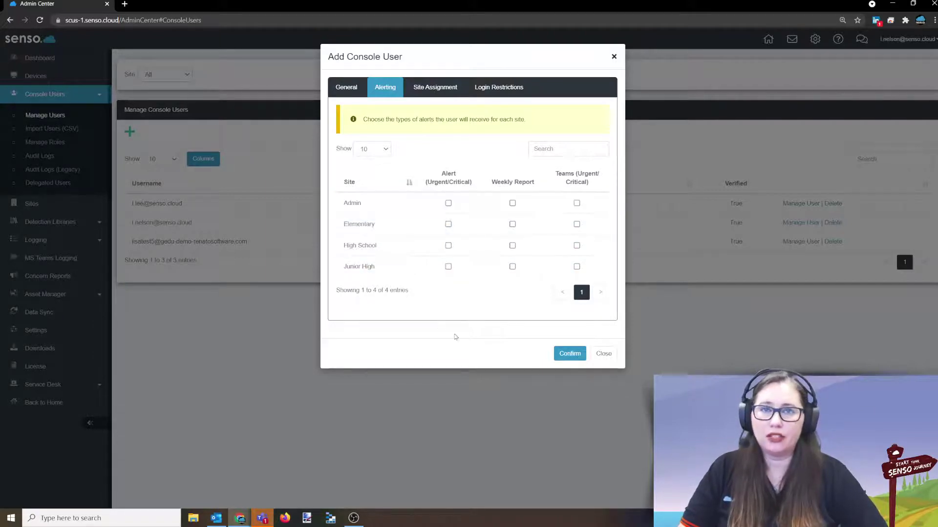
Check the new user's Site Assignment and Login Restrictions tabs, then close the dialog without adding anyone.
{"action": "left_click", "coordinate": [435, 87]}
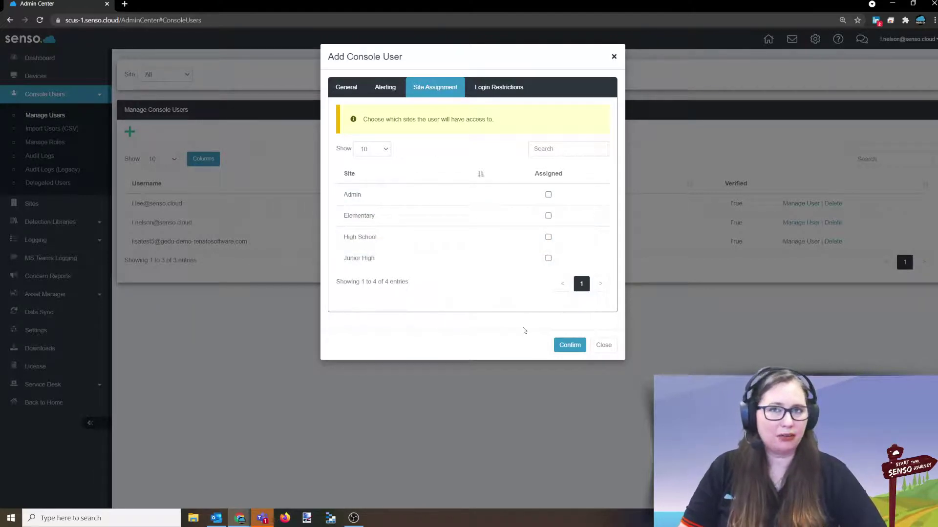
{"action": "left_click", "coordinate": [605, 257]}
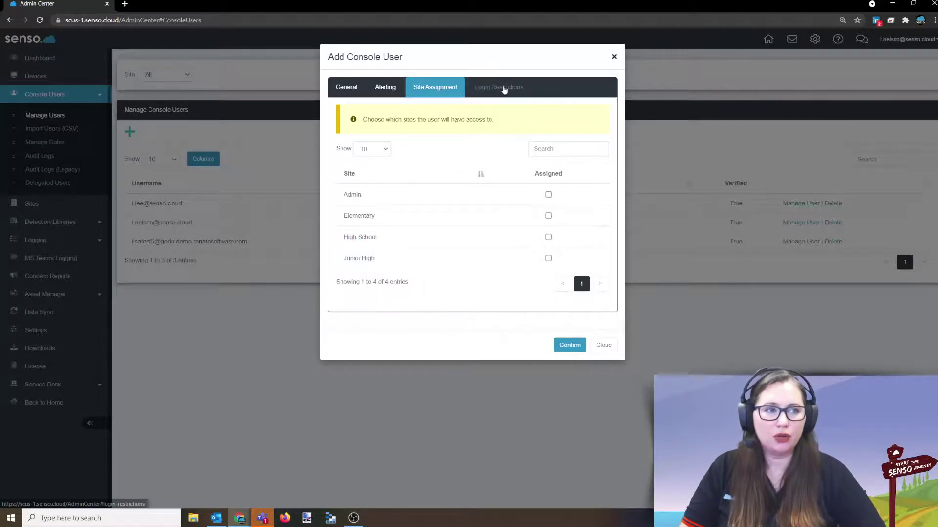
{"action": "left_click", "coordinate": [502, 88]}
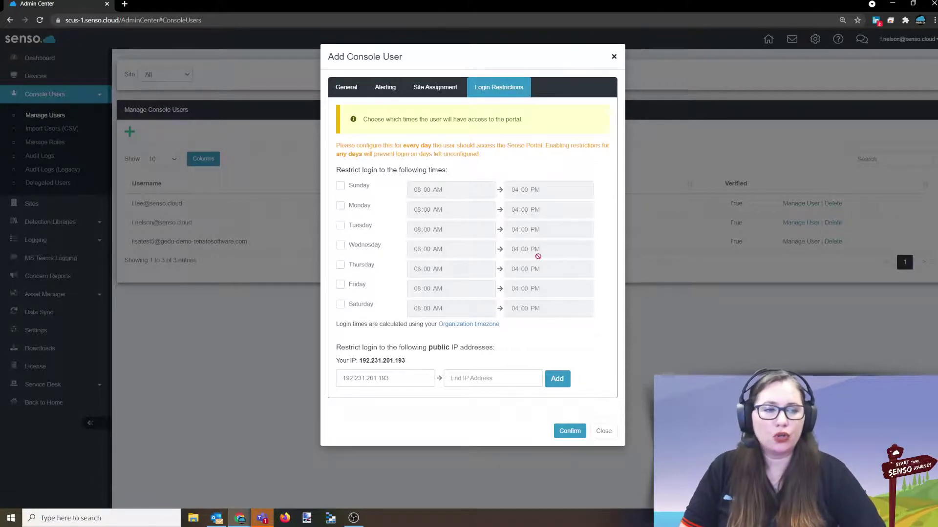
{"action": "left_click", "coordinate": [605, 431]}
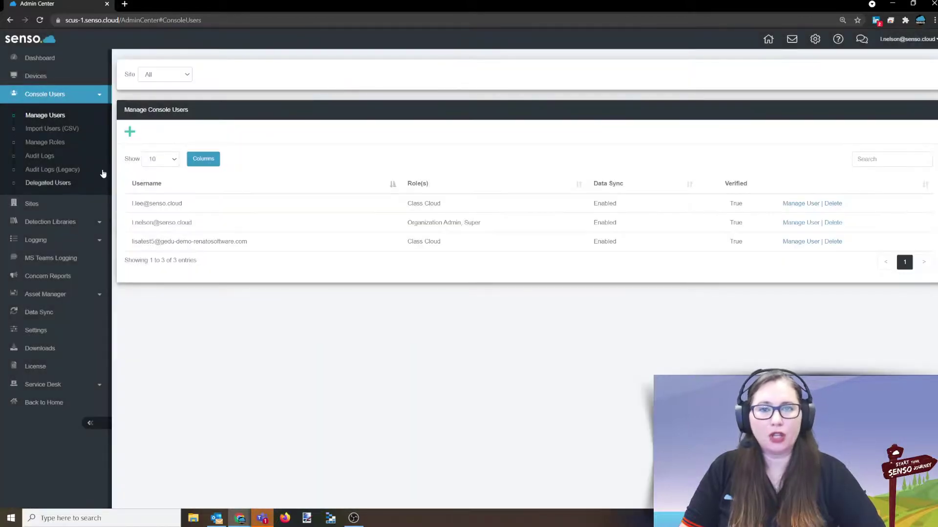
Go to the Import Users (CSV) page under Console Users.
{"action": "left_click", "coordinate": [54, 129]}
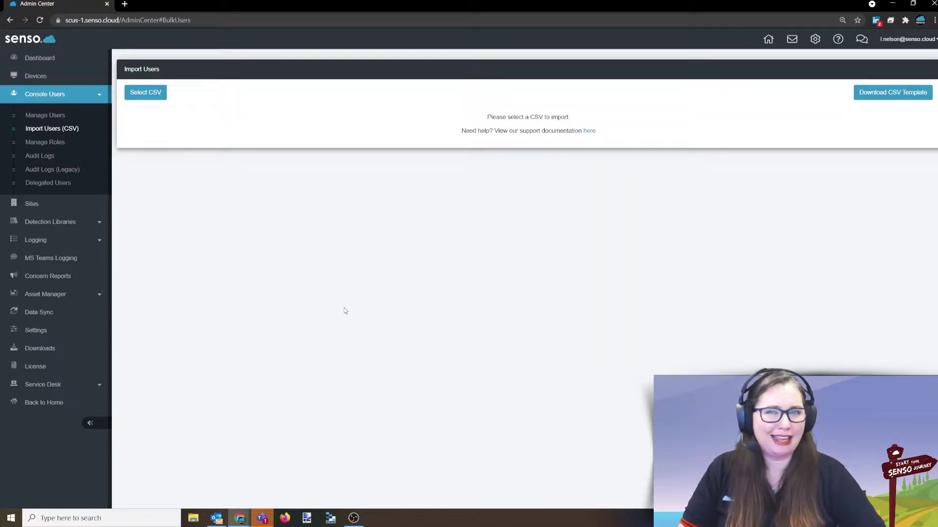
View the Console User Audit log, check the empty legacy audit log, then return to the current log.
{"action": "left_click", "coordinate": [44, 160]}
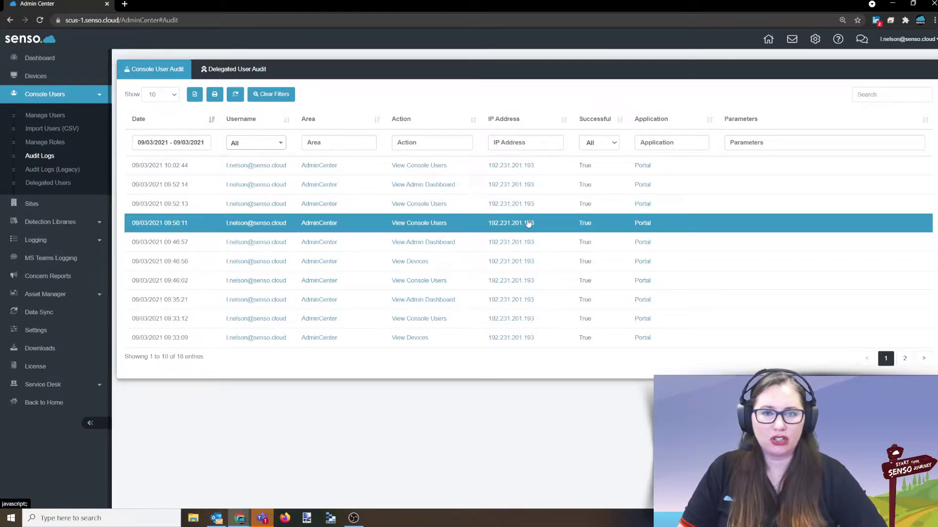
{"action": "left_click", "coordinate": [77, 171]}
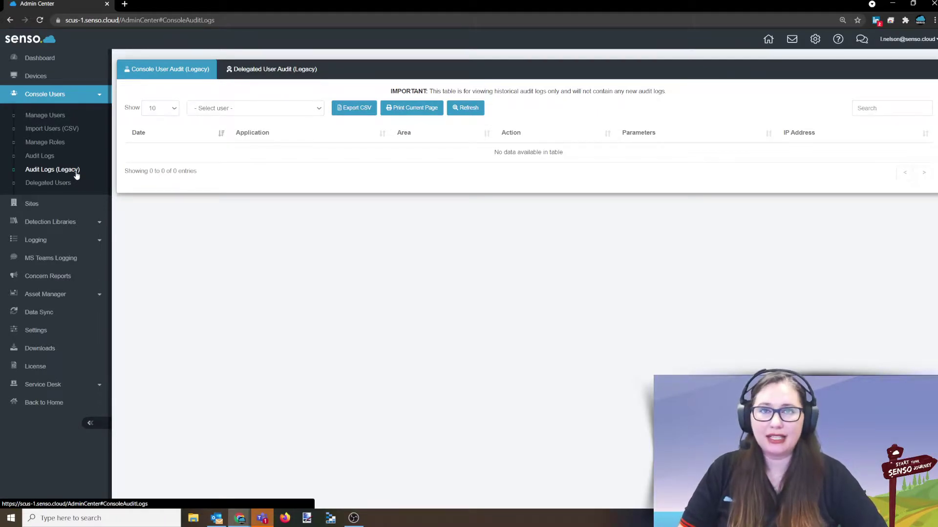
{"action": "left_click", "coordinate": [42, 155]}
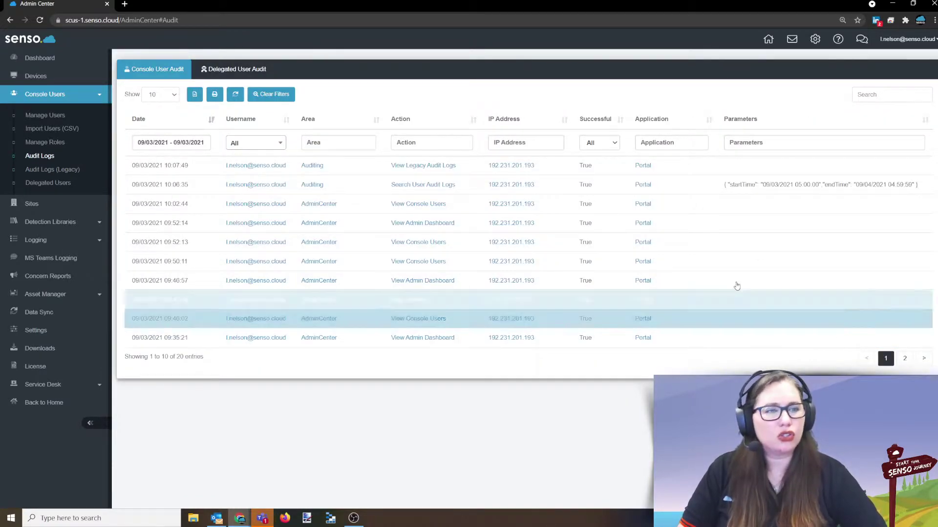
{"action": "left_click", "coordinate": [253, 167]}
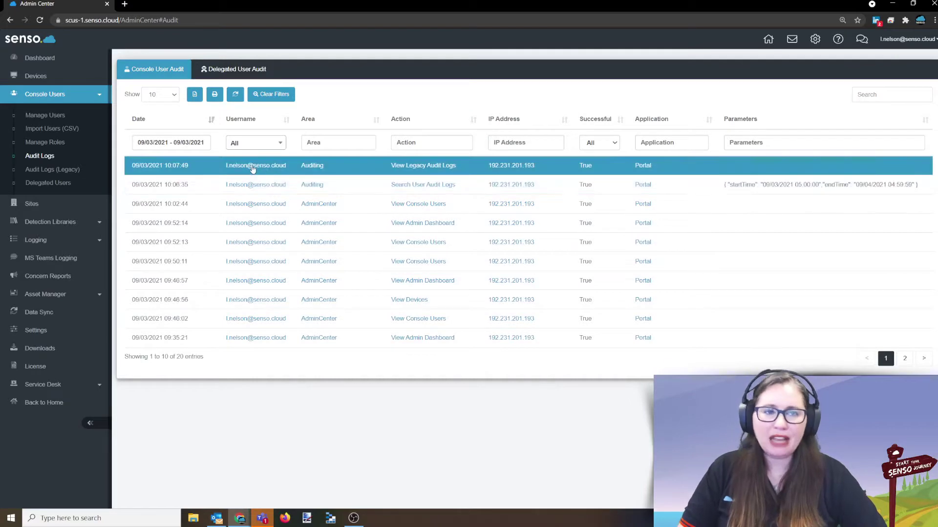
{"action": "left_click", "coordinate": [312, 170]}
{"action": "left_click", "coordinate": [325, 224]}
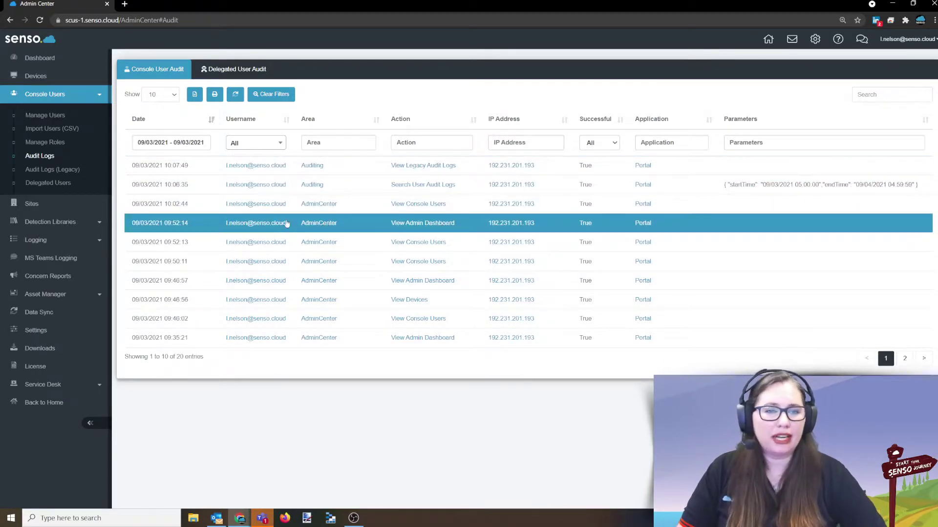
{"action": "left_click", "coordinate": [318, 223]}
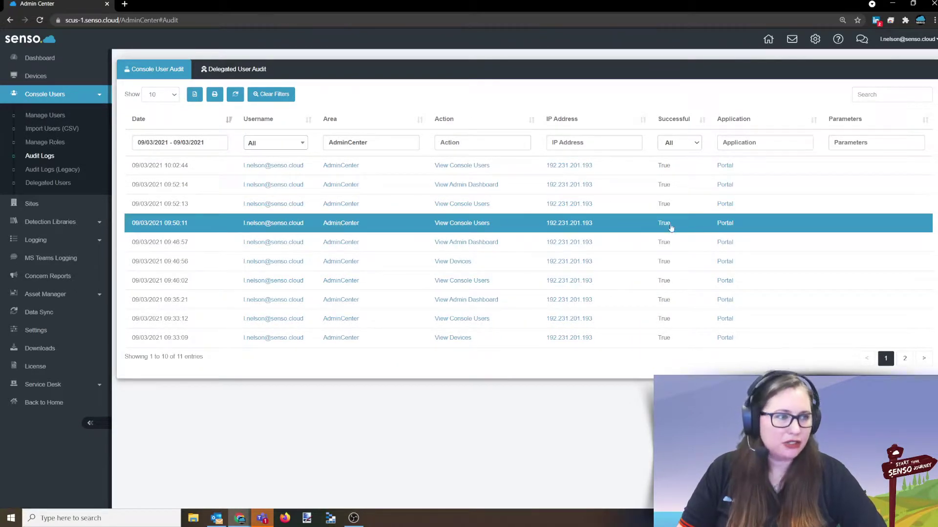
{"action": "left_click", "coordinate": [721, 225]}
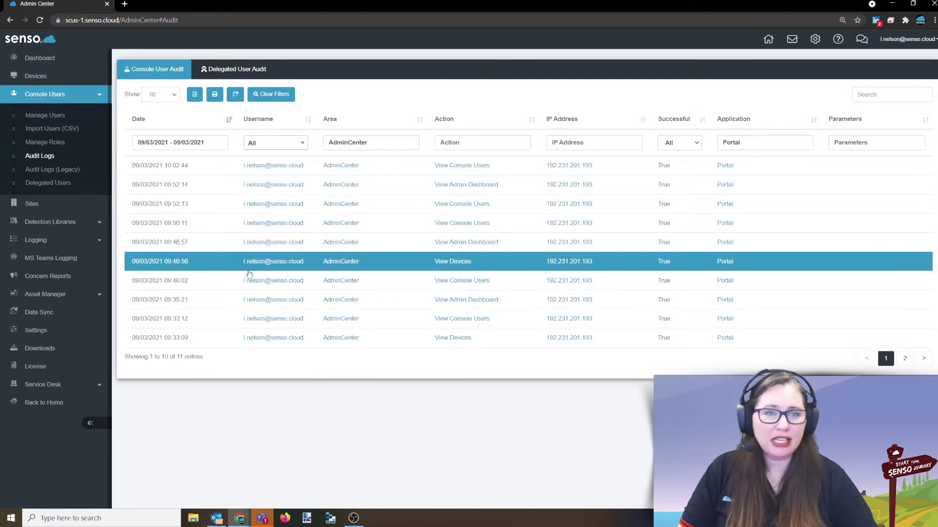
{"action": "left_click", "coordinate": [270, 94]}
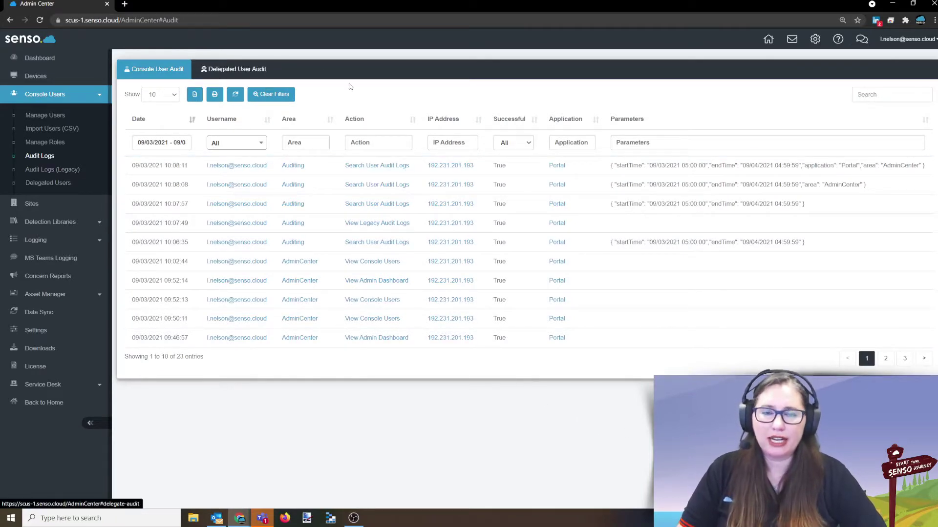
{"action": "left_click", "coordinate": [48, 183]}
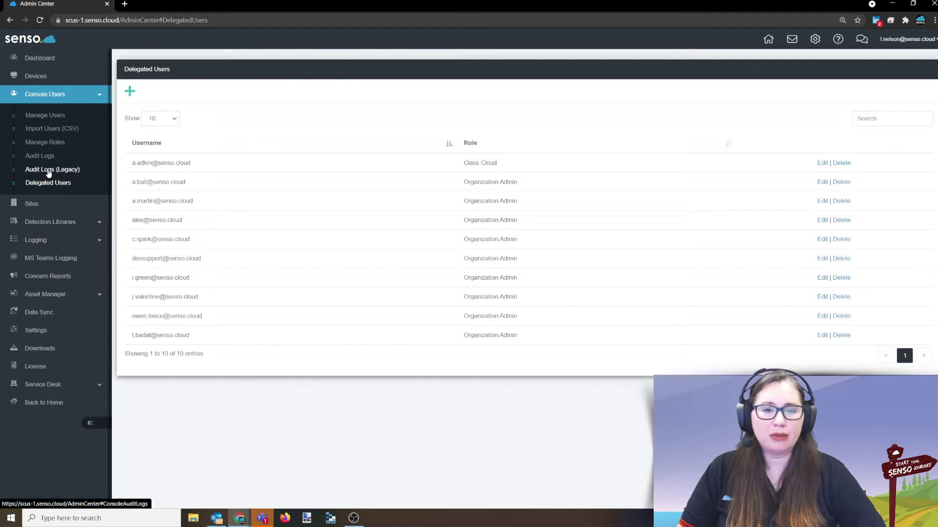
{"action": "left_click", "coordinate": [49, 171]}
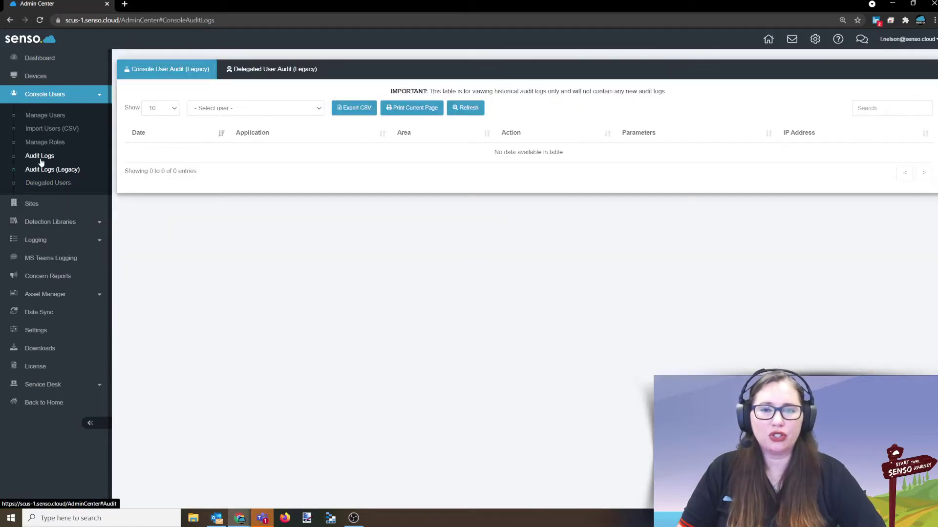
{"action": "left_click", "coordinate": [39, 157]}
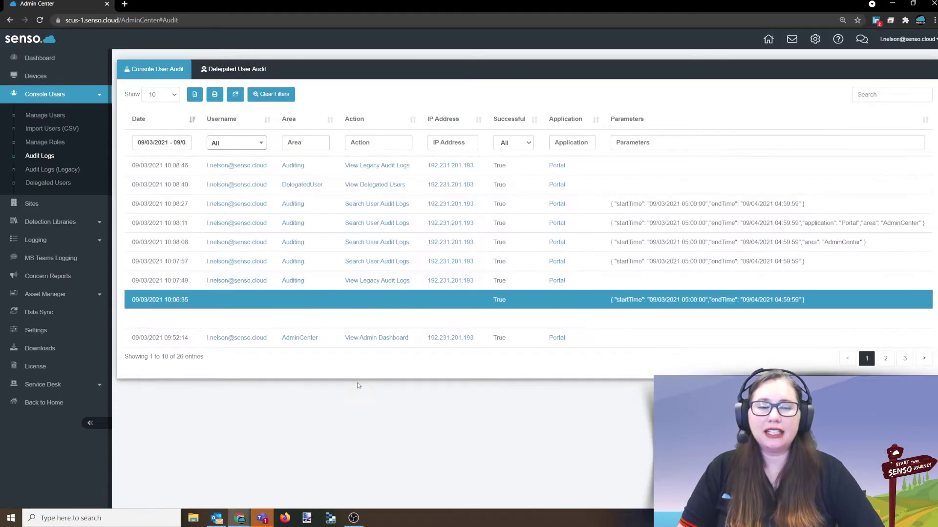